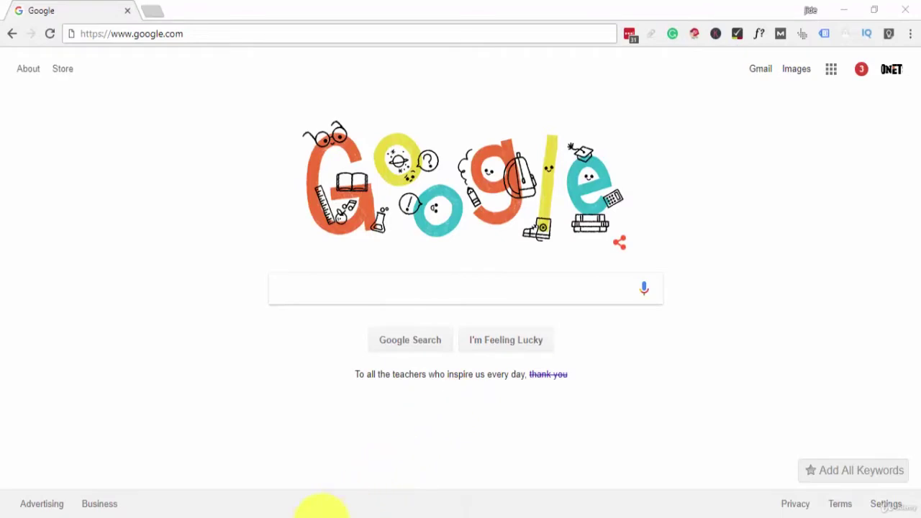
Switch to the Notepad keyword list, add several blank lines below the last keyword, and enter 0.23.
{"action": "left_click", "coordinate": [322, 513]}
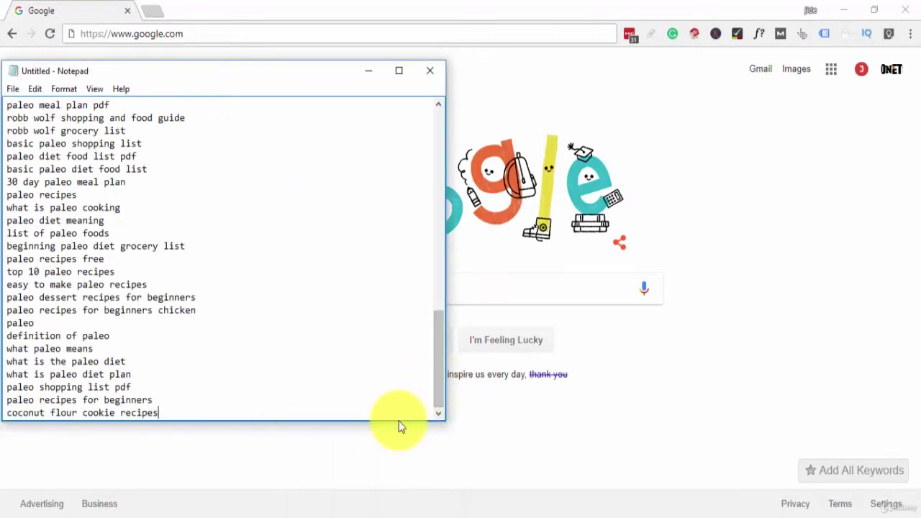
{"action": "key", "text": "Return"}
{"action": "key", "text": "Return"}
{"action": "key", "text": "Return"}
{"action": "key", "text": "Return"}
{"action": "key", "text": "Return"}
{"action": "key", "text": "Return"}
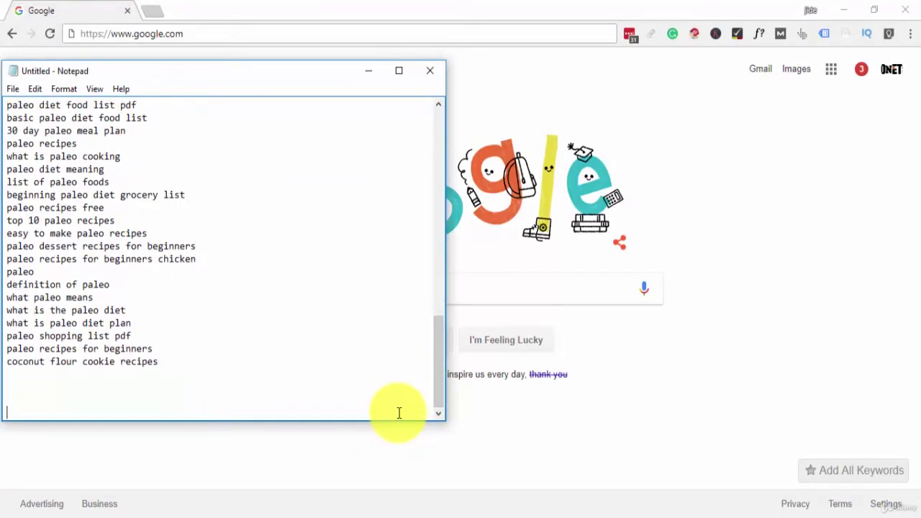
{"action": "type", "text": "0"}
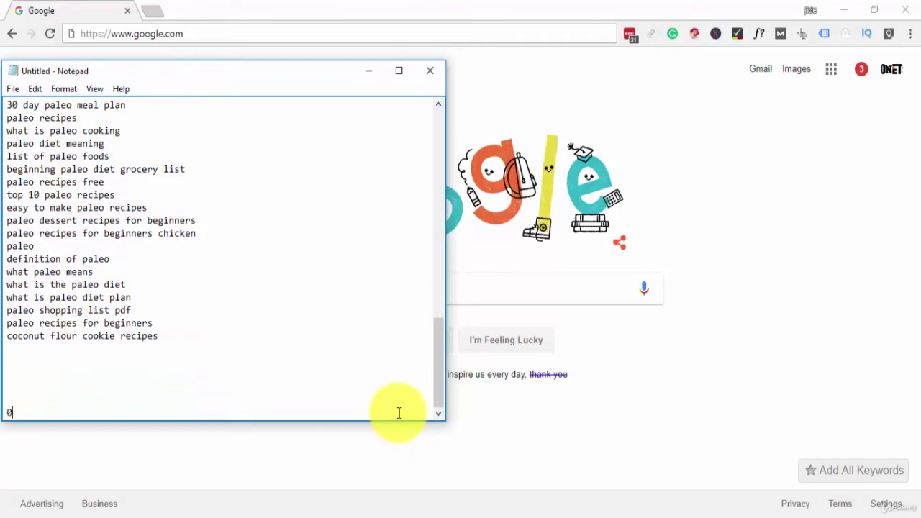
{"action": "type", "text": ".230"}
{"action": "key", "text": "BackSpace"}
{"action": "key", "text": "BackSpace"}
{"action": "type", "text": "3"}
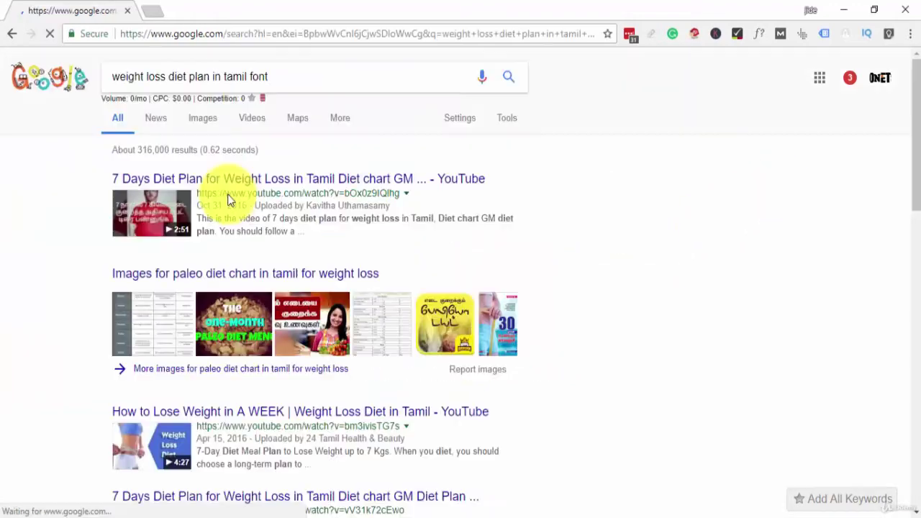
Search Google for "weight loss diet plan in tamil font" and highlight the keyword's monthly search volume.
{"action": "key", "text": "Return"}
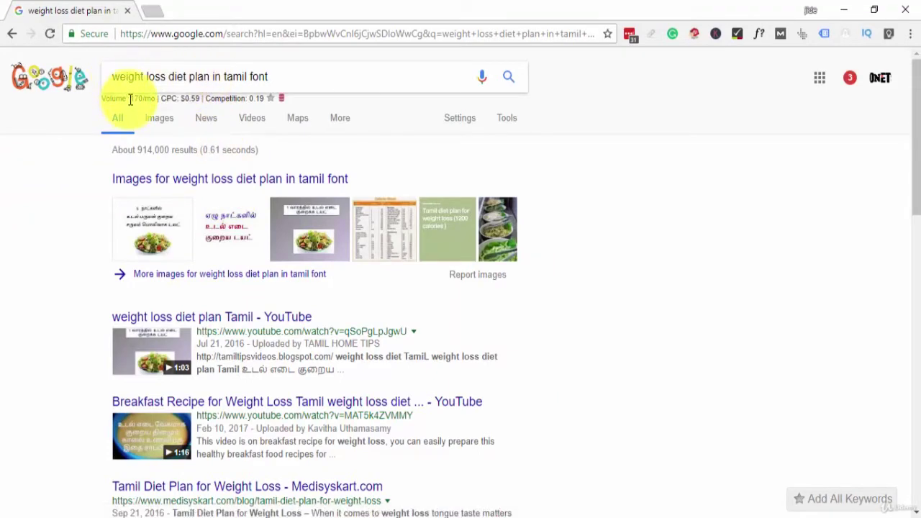
{"action": "left_click_drag", "start_coordinate": [130, 98], "coordinate": [153, 107]}
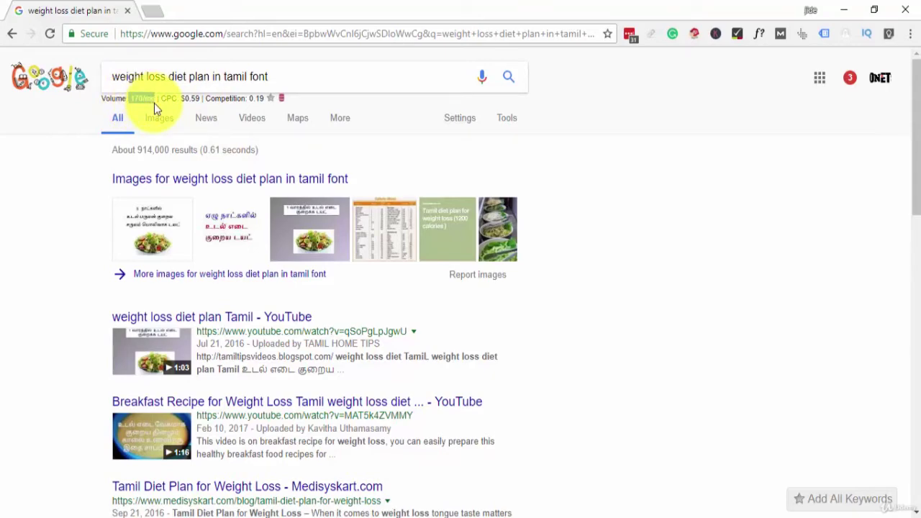
Rerun the search as "allintitle:weight loss diet plan in tamil font" and highlight the number of results.
{"action": "left_click", "coordinate": [116, 77]}
{"action": "left_click", "coordinate": [115, 75]}
{"action": "left_click", "coordinate": [114, 74]}
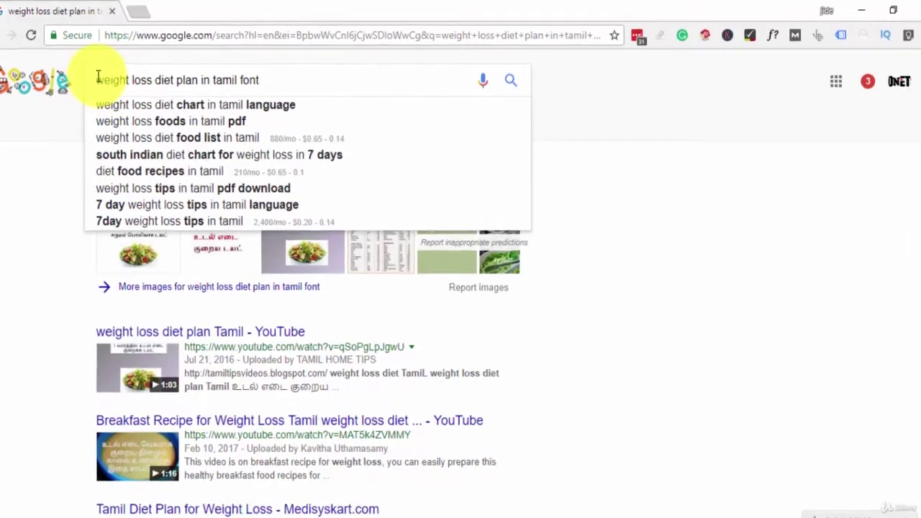
{"action": "left_click", "coordinate": [108, 74]}
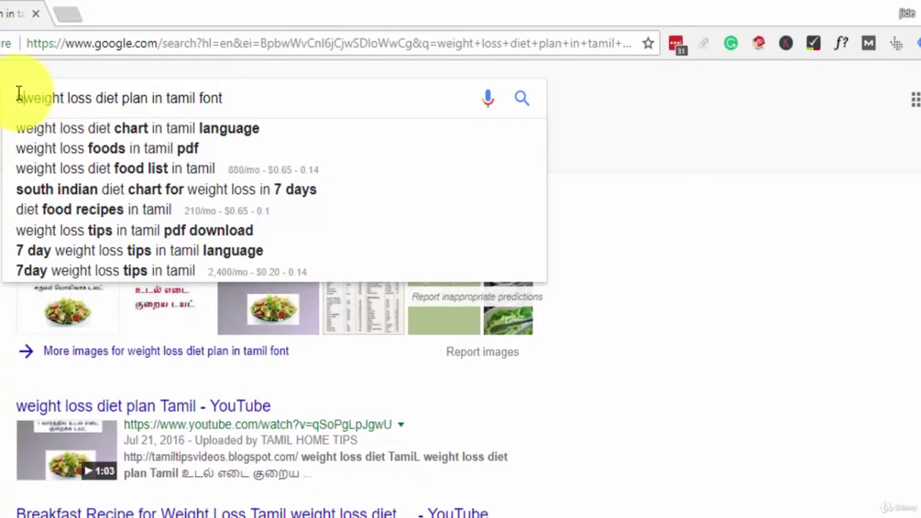
{"action": "type", "text": "allintit"}
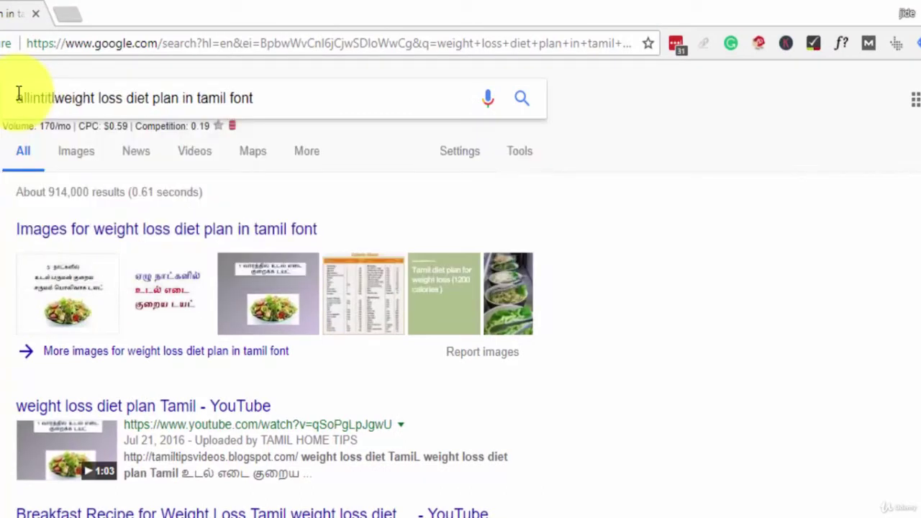
{"action": "type", "text": "le:"}
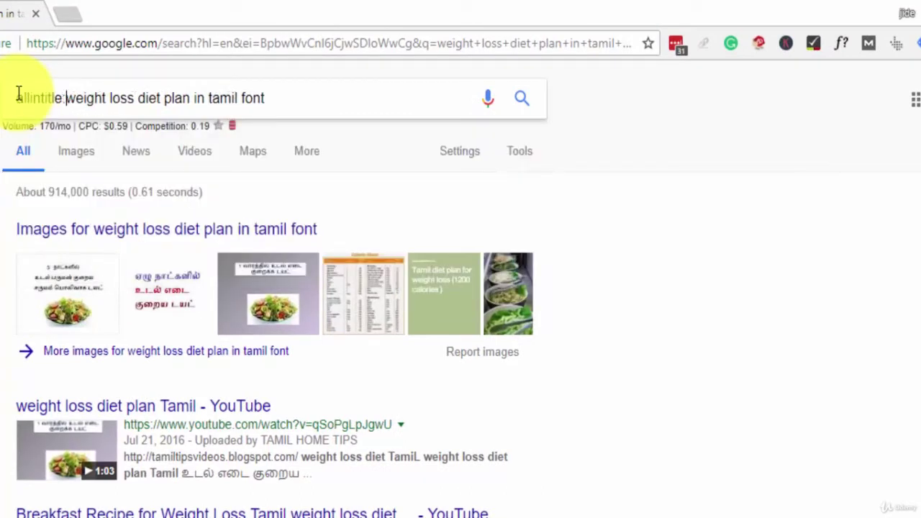
{"action": "key", "text": "Return"}
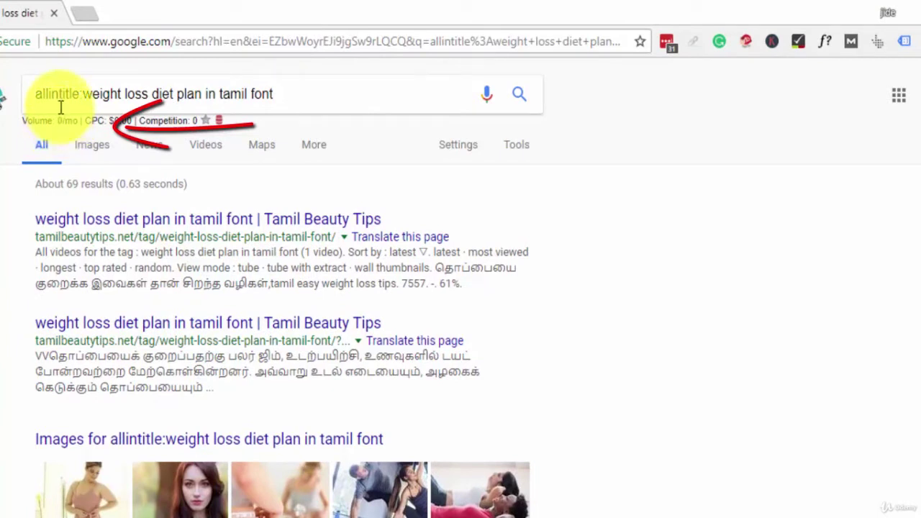
{"action": "left_click_drag", "start_coordinate": [37, 189], "coordinate": [134, 188]}
{"action": "left_click", "coordinate": [63, 184]}
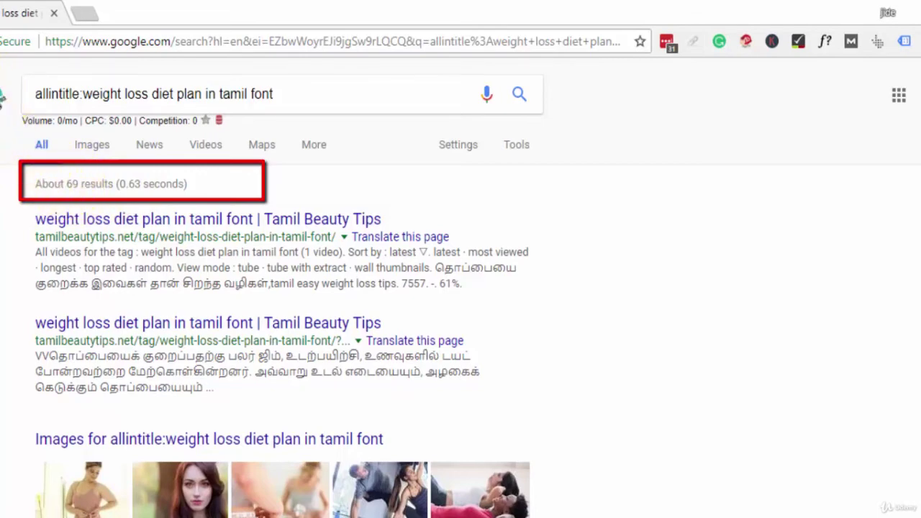
Go back to the search results without the allintitle operator and open the Calculator app.
{"action": "left_click", "coordinate": [10, 34]}
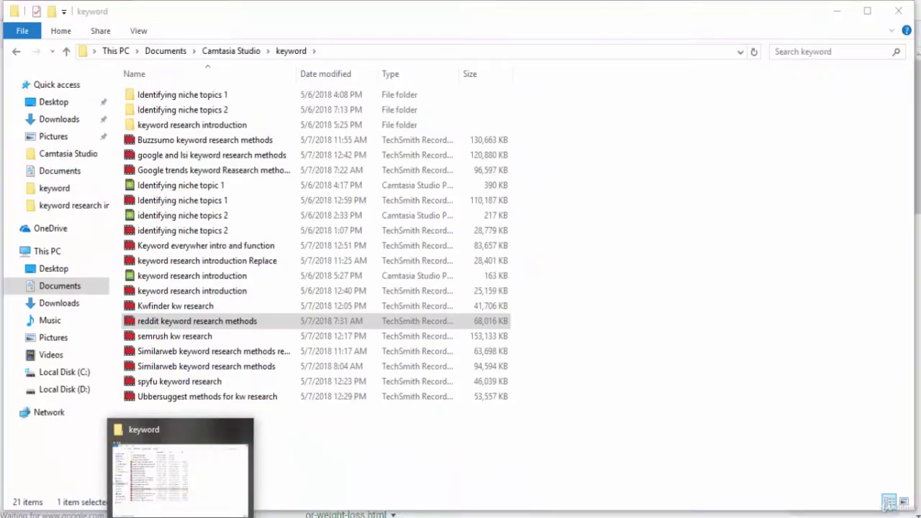
{"action": "key", "text": "super+s"}
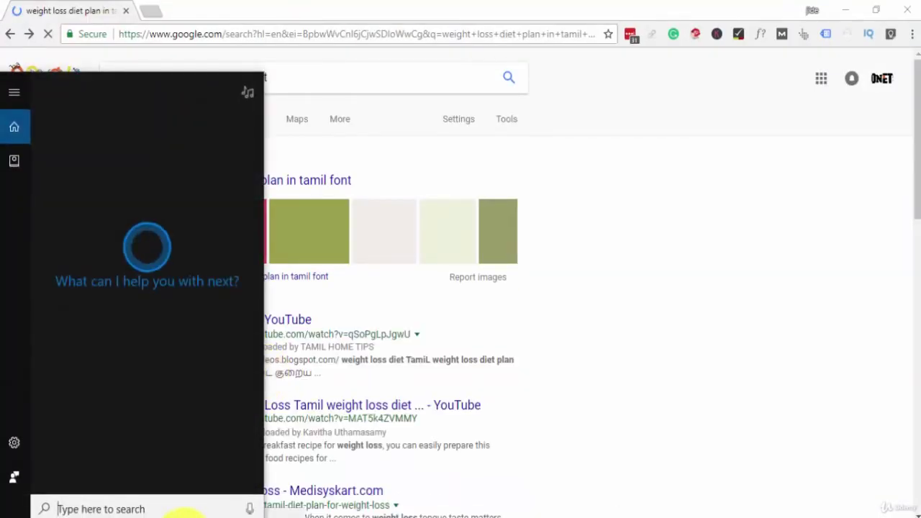
{"action": "type", "text": "c"}
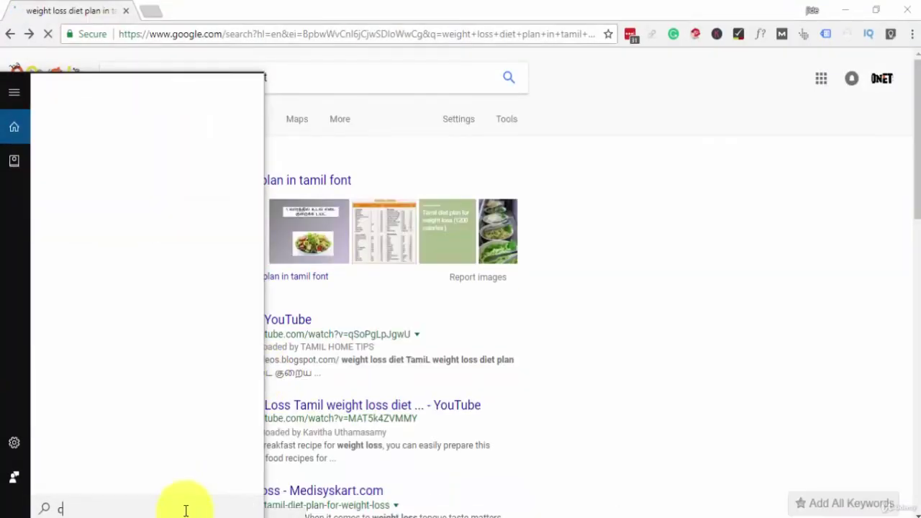
{"action": "type", "text": "al"}
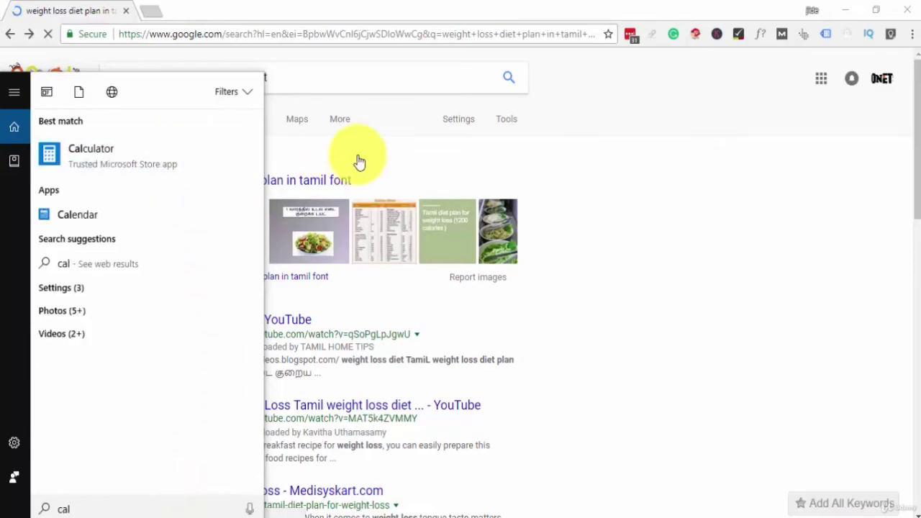
{"action": "left_click", "coordinate": [383, 151]}
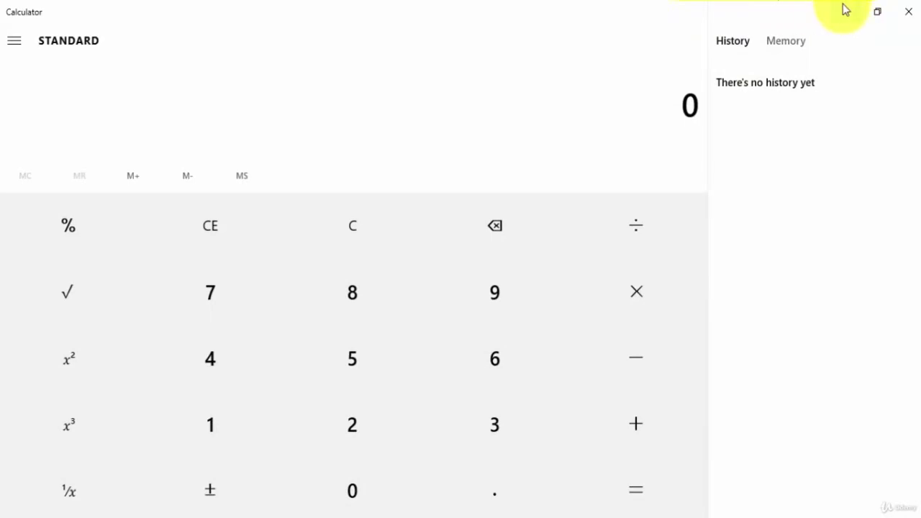
Check the keyword's search volume in the browser, divide 69 by 170 in Calculator, and clear the entry.
{"action": "left_click", "coordinate": [845, 11]}
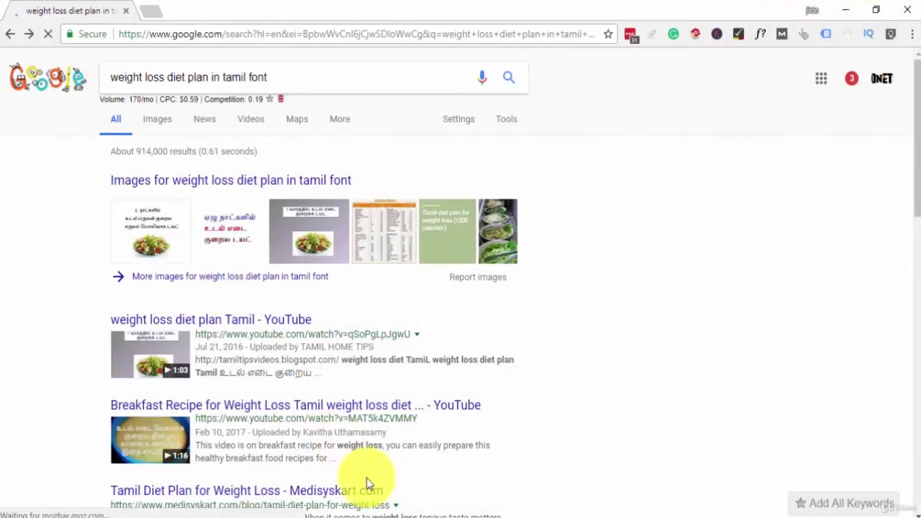
{"action": "left_click", "coordinate": [524, 497]}
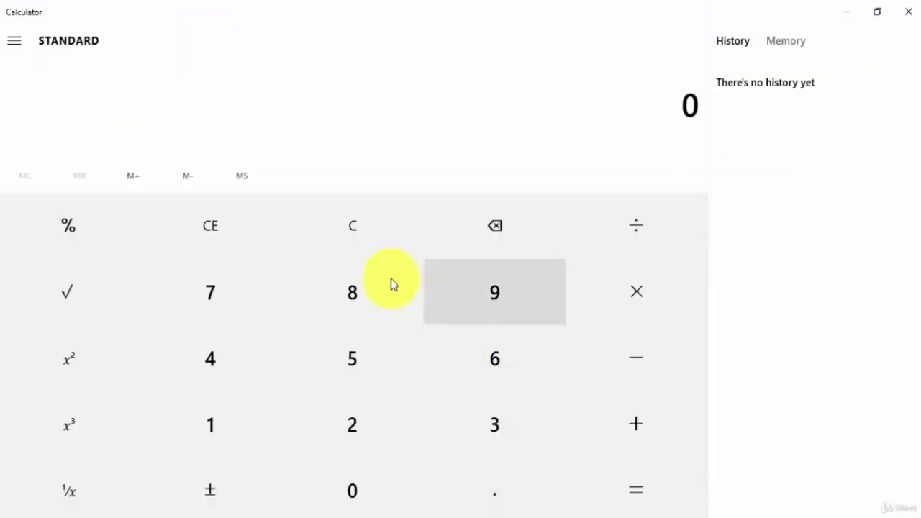
{"action": "left_click", "coordinate": [499, 365]}
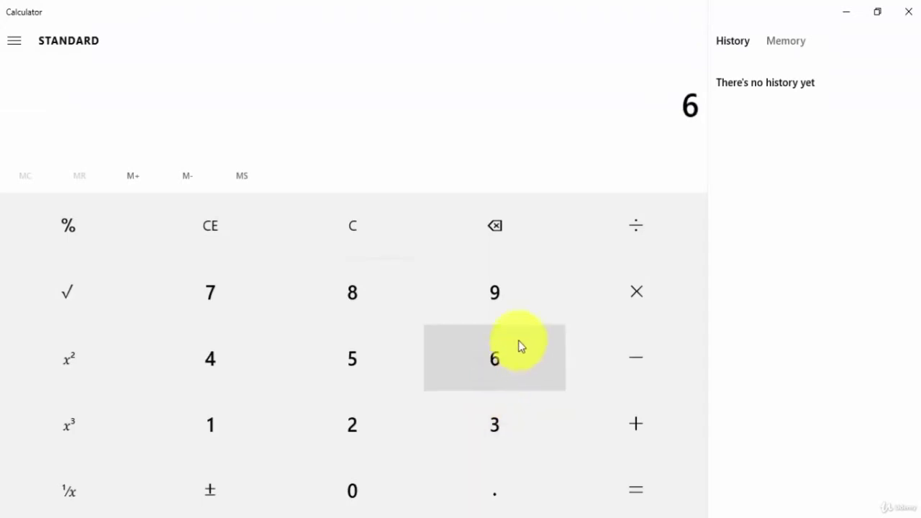
{"action": "left_click", "coordinate": [523, 303]}
{"action": "left_click", "coordinate": [639, 220]}
{"action": "left_click", "coordinate": [233, 420]}
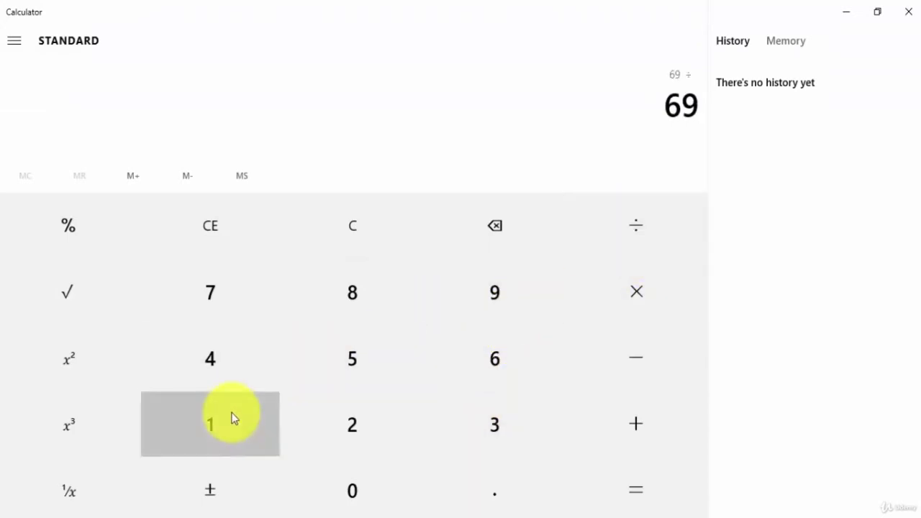
{"action": "left_click", "coordinate": [227, 317]}
{"action": "mouse_move", "coordinate": [395, 504]}
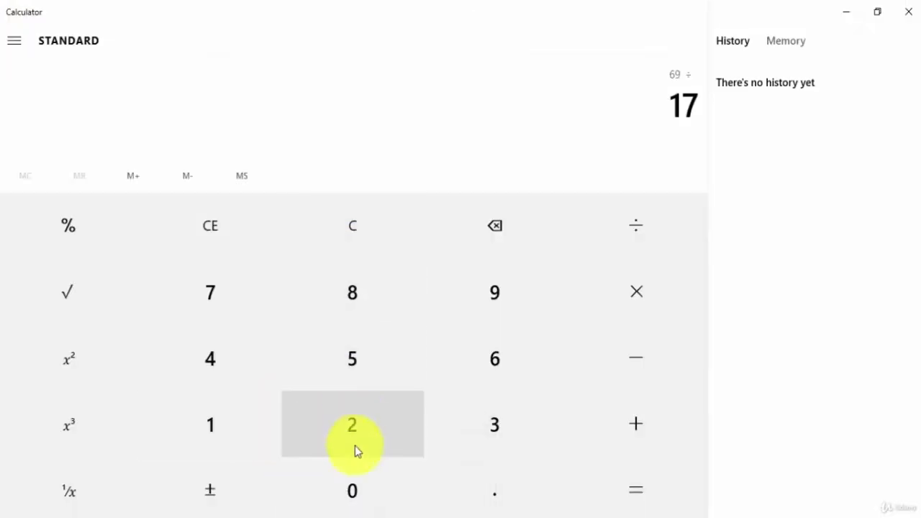
{"action": "left_click", "coordinate": [362, 479]}
{"action": "left_click", "coordinate": [639, 475]}
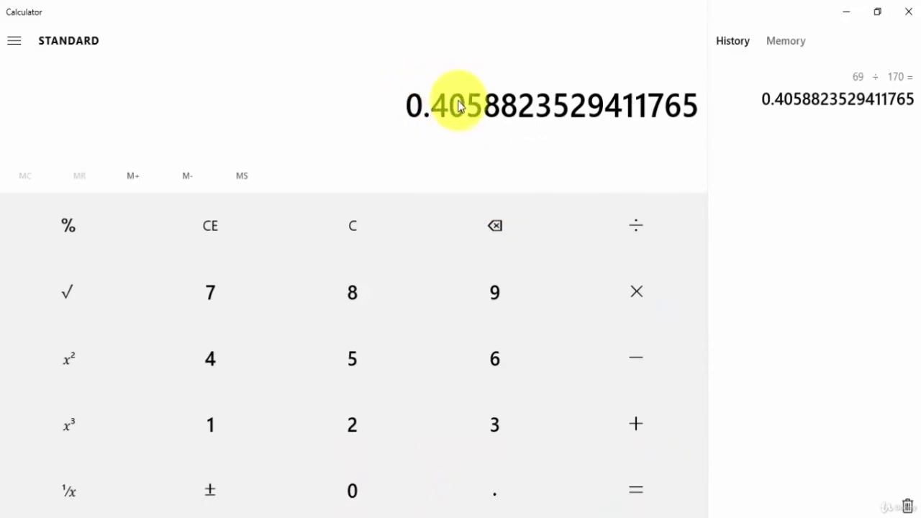
{"action": "left_click", "coordinate": [247, 228]}
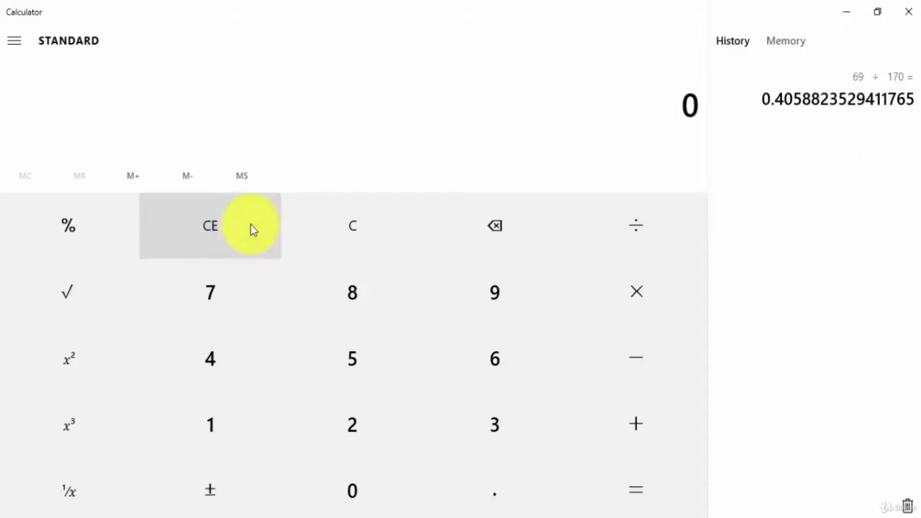
Switch to the browser, enter "skybuds" as the Google query, and search for the suggested keyword "skybuds amazon".
{"action": "left_click", "coordinate": [845, 9]}
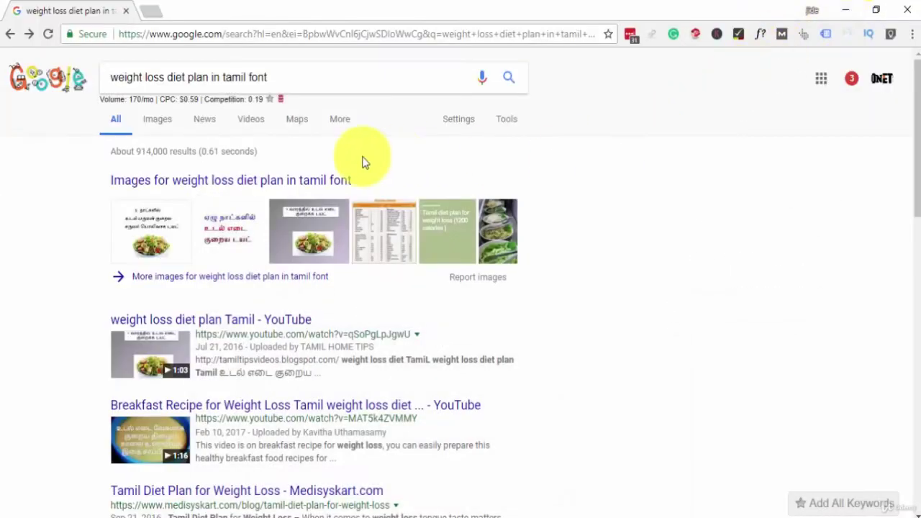
{"action": "left_click", "coordinate": [127, 11]}
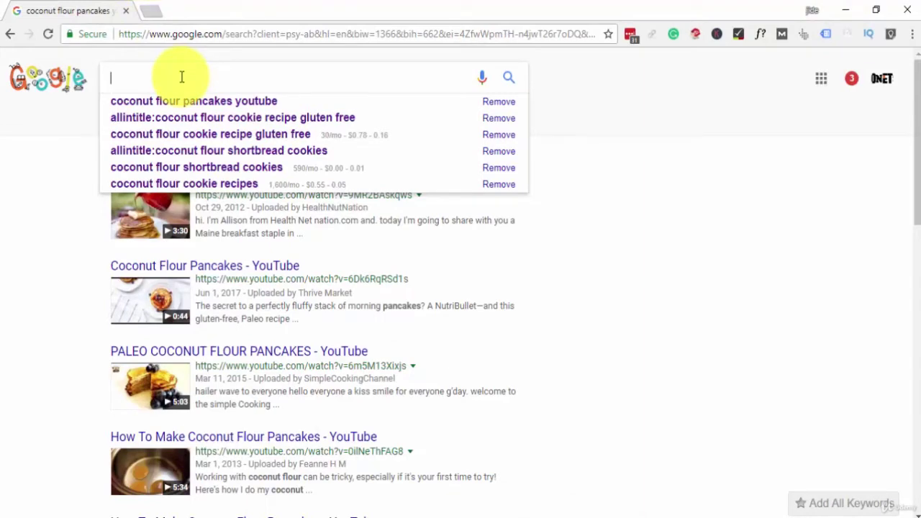
{"action": "type", "text": "skybuds"}
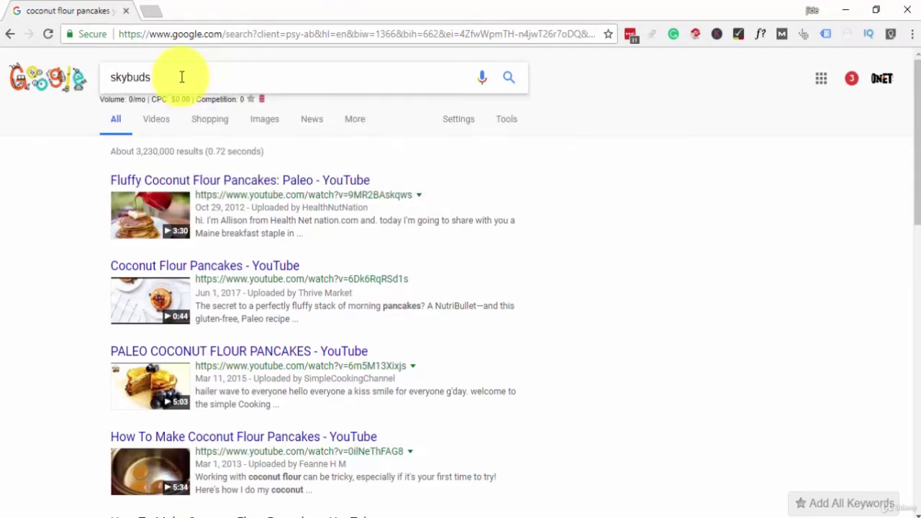
{"action": "left_click", "coordinate": [182, 77]}
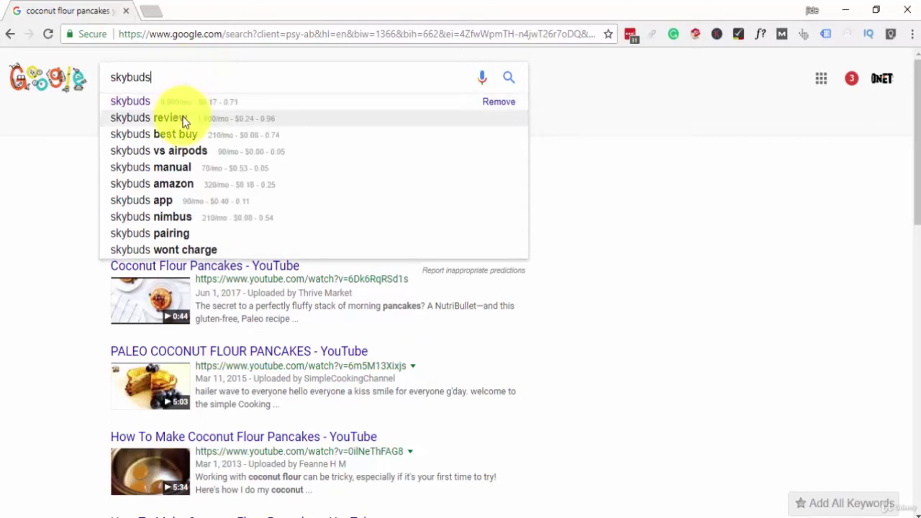
{"action": "left_click", "coordinate": [174, 180]}
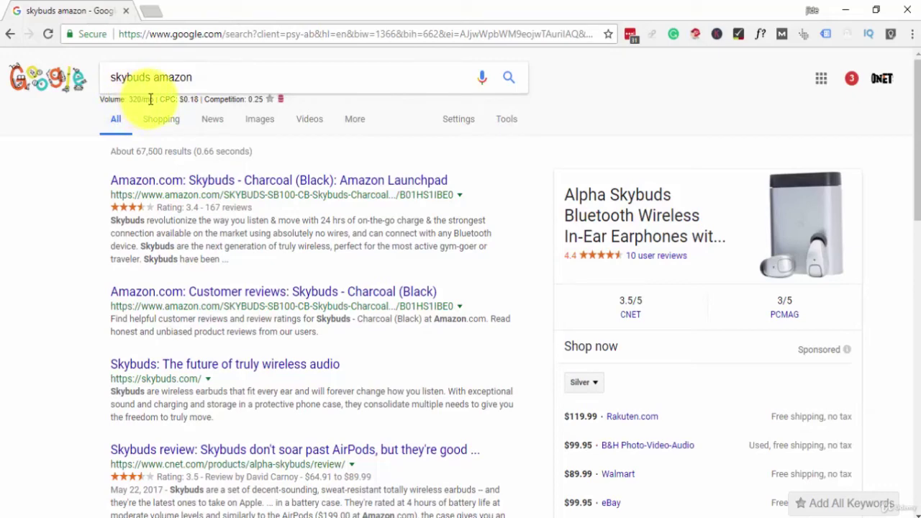
Add the allintitle: operator in front of "skybuds amazon" and rerun the search.
{"action": "left_click", "coordinate": [112, 75]}
{"action": "type", "text": "allin"}
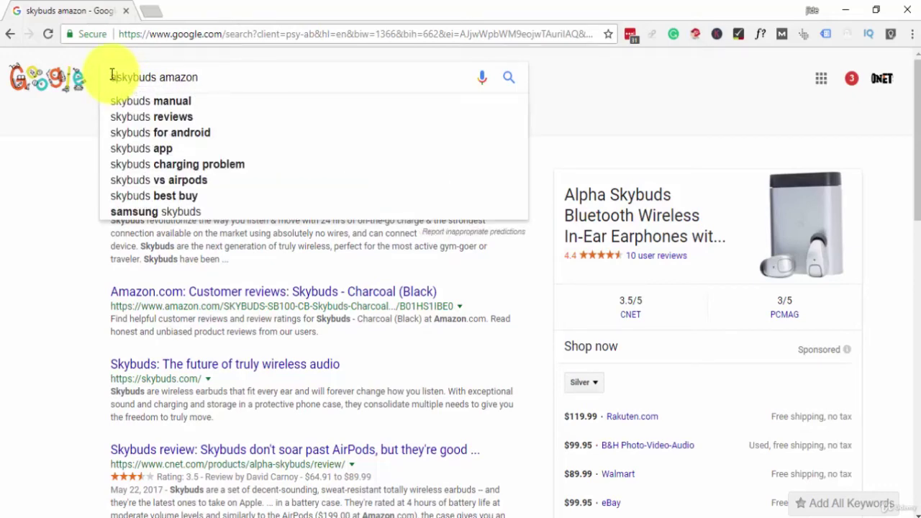
{"action": "type", "text": "title"}
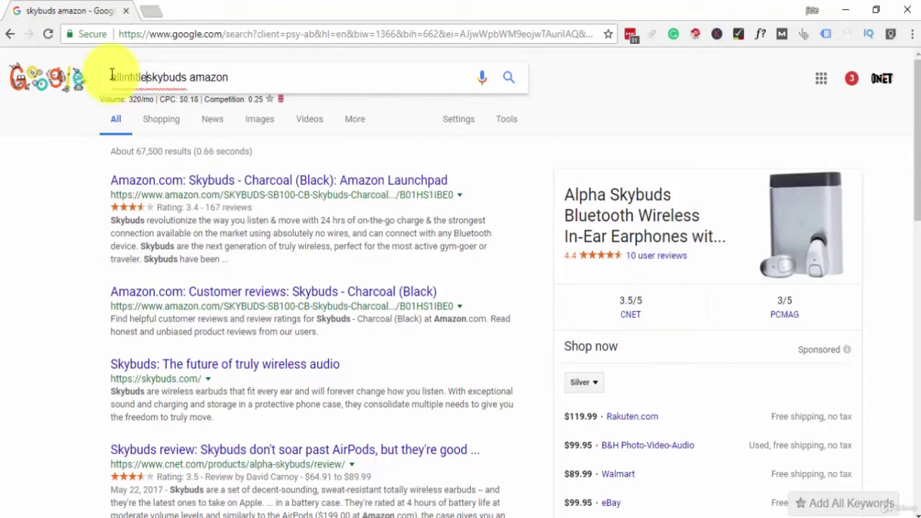
{"action": "type", "text": ":"}
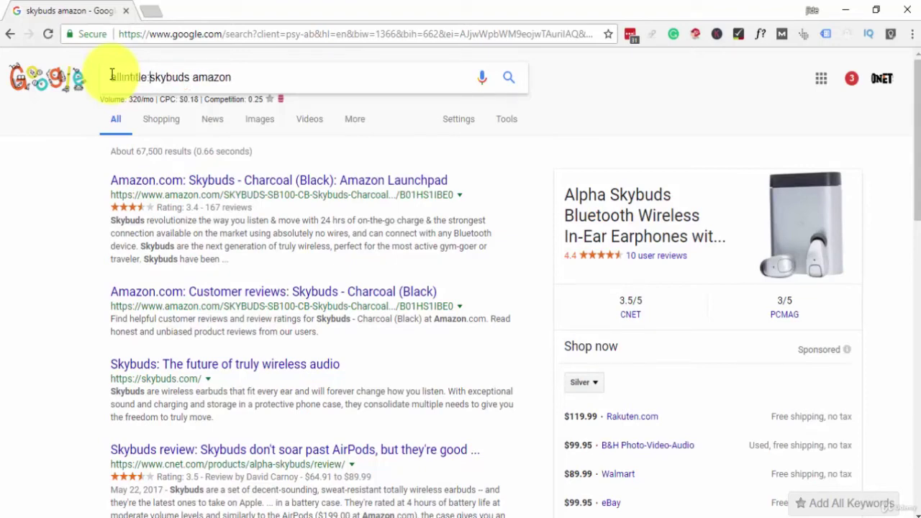
{"action": "key", "text": "Return"}
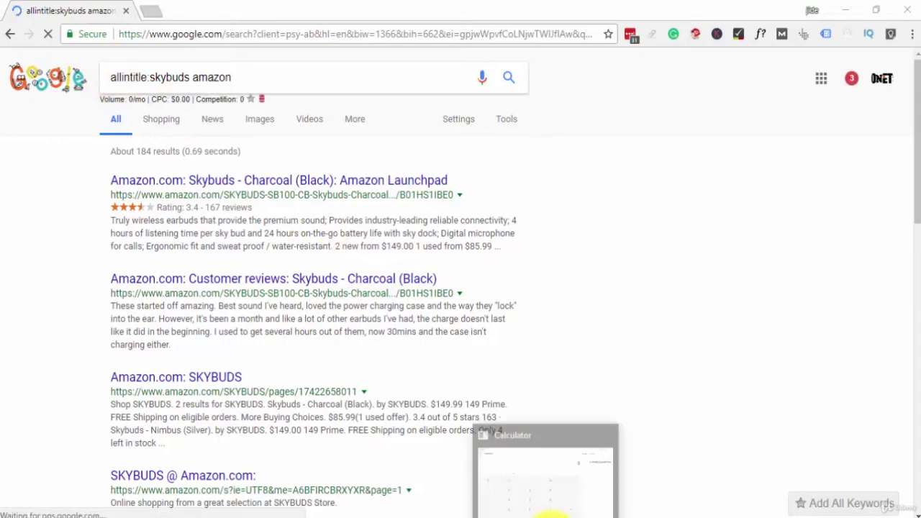
Switch to Calculator and divide the allintitle result count 184 by the search volume 350.
{"action": "left_click", "coordinate": [547, 479]}
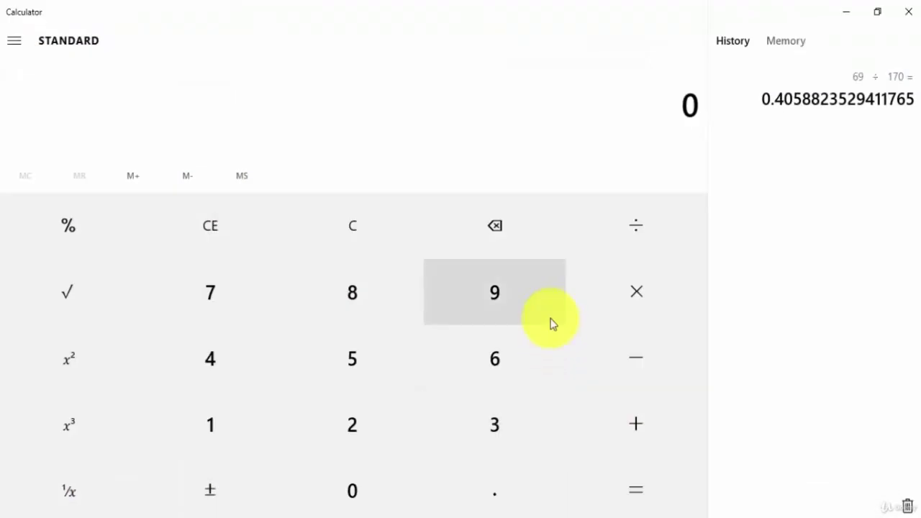
{"action": "left_click", "coordinate": [259, 416]}
{"action": "left_click", "coordinate": [365, 294]}
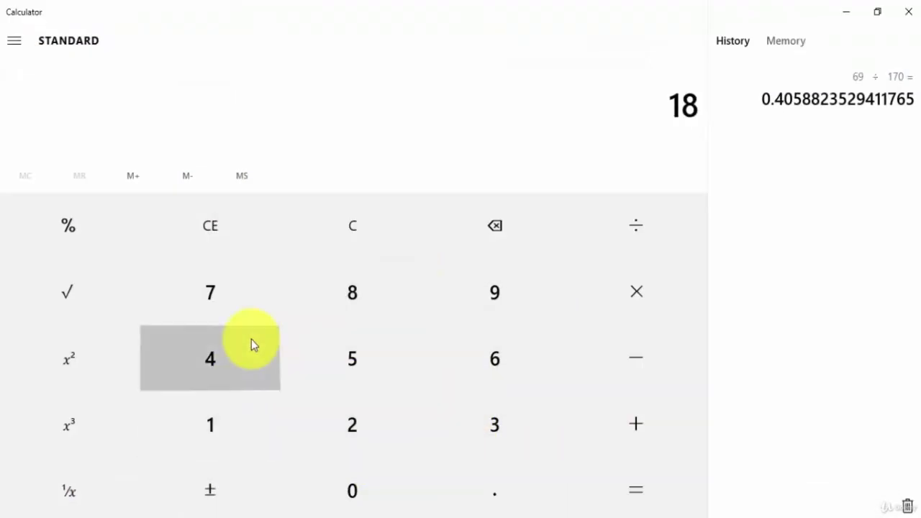
{"action": "left_click", "coordinate": [251, 341]}
{"action": "left_click", "coordinate": [633, 241]}
{"action": "left_click", "coordinate": [481, 427]}
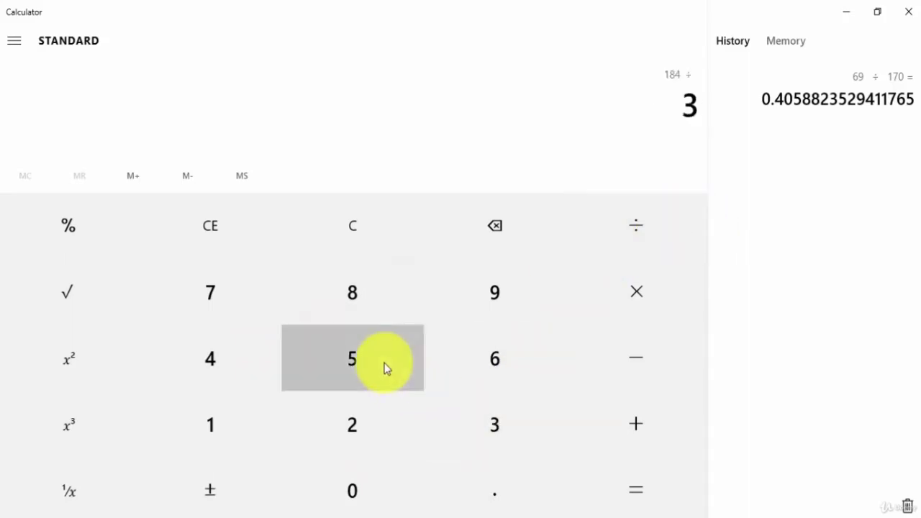
{"action": "left_click", "coordinate": [384, 370]}
{"action": "left_click", "coordinate": [363, 498]}
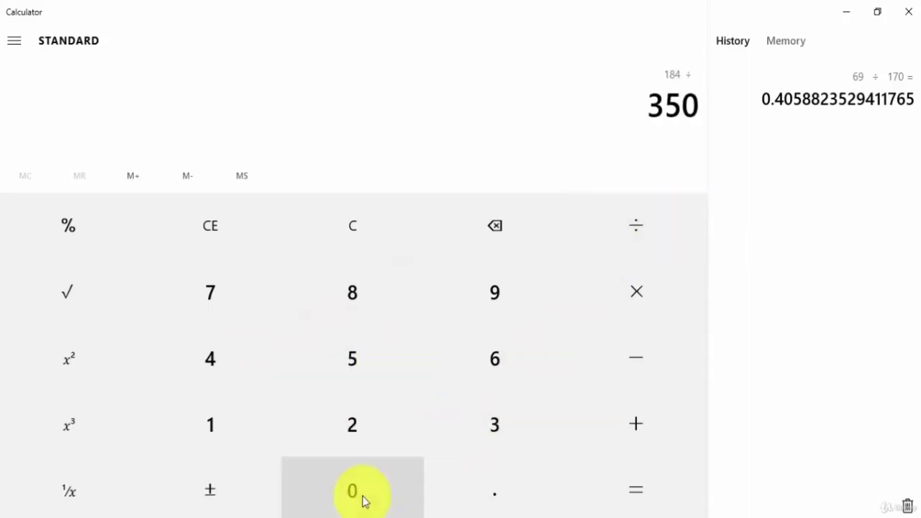
{"action": "left_click", "coordinate": [621, 488]}
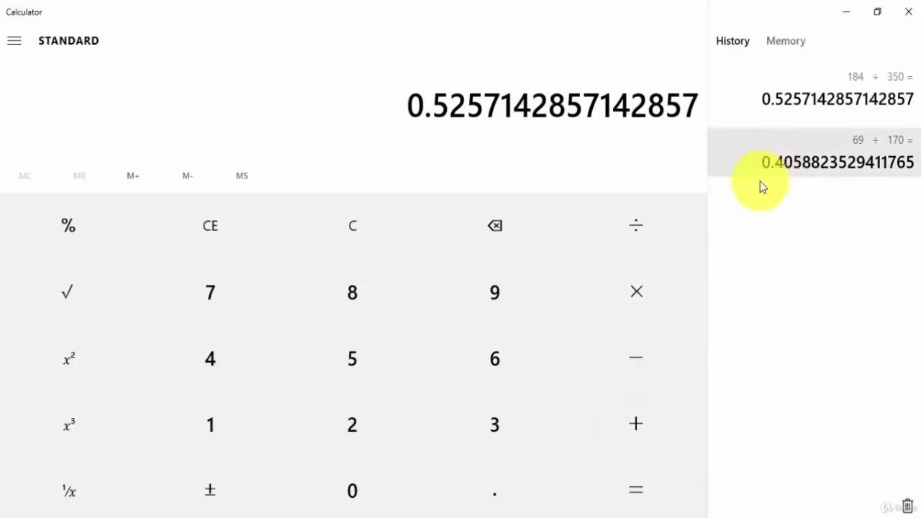
Switch back to the browser and search Google for the suggested keyword "skybuds best buy".
{"action": "left_click", "coordinate": [263, 468]}
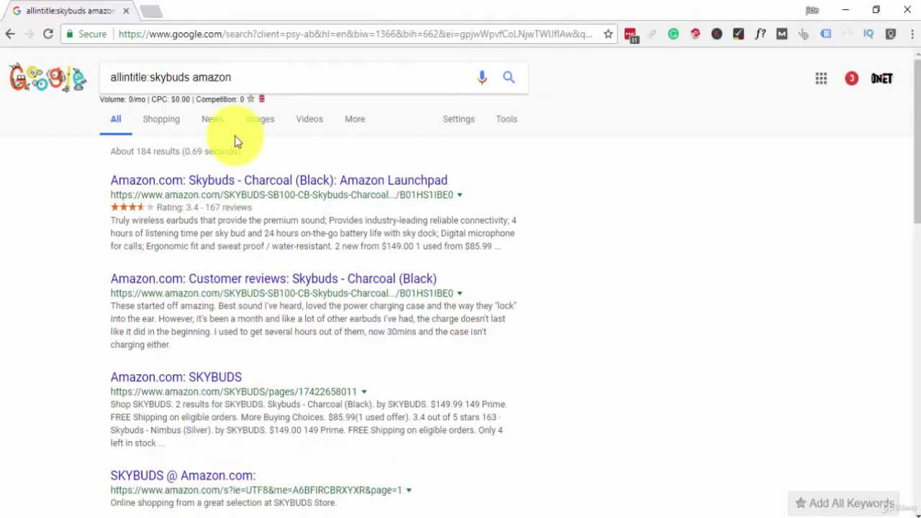
{"action": "left_click", "coordinate": [151, 76]}
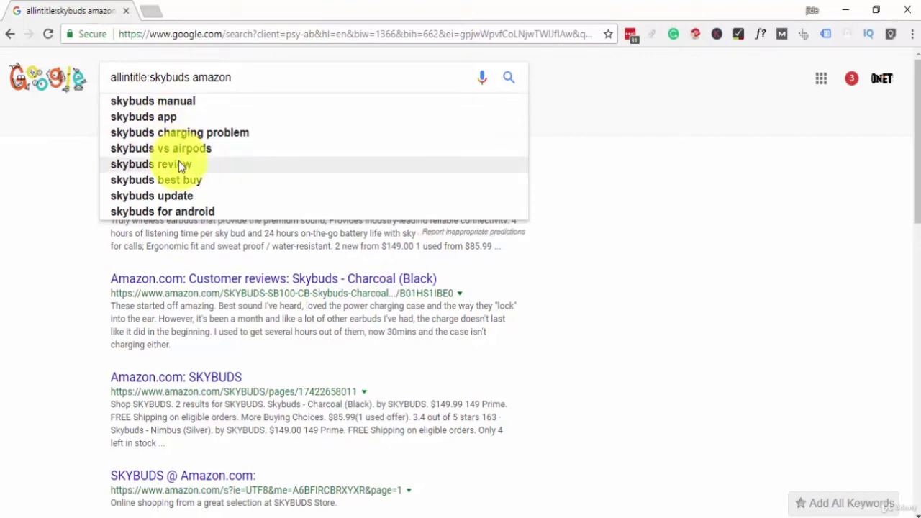
{"action": "left_click", "coordinate": [179, 180]}
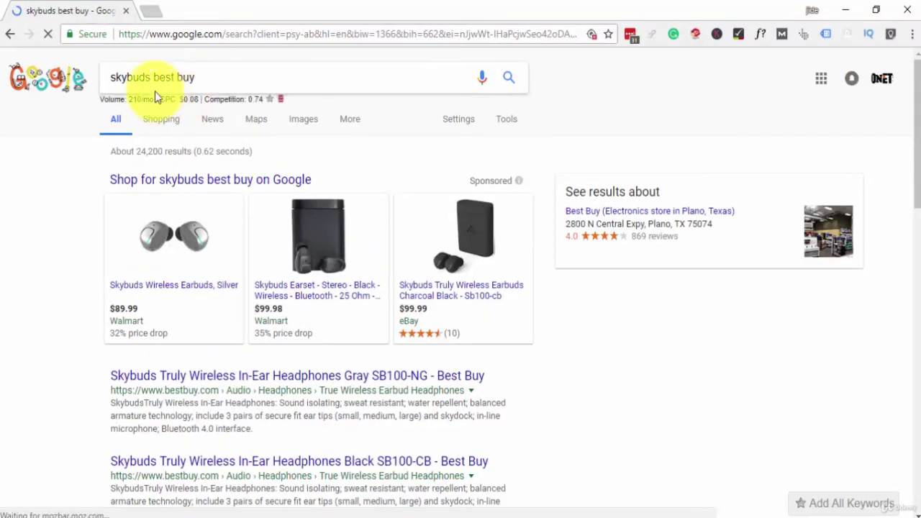
Add the allintitle: operator in front of "skybuds best buy" and rerun the search.
{"action": "left_click", "coordinate": [112, 77]}
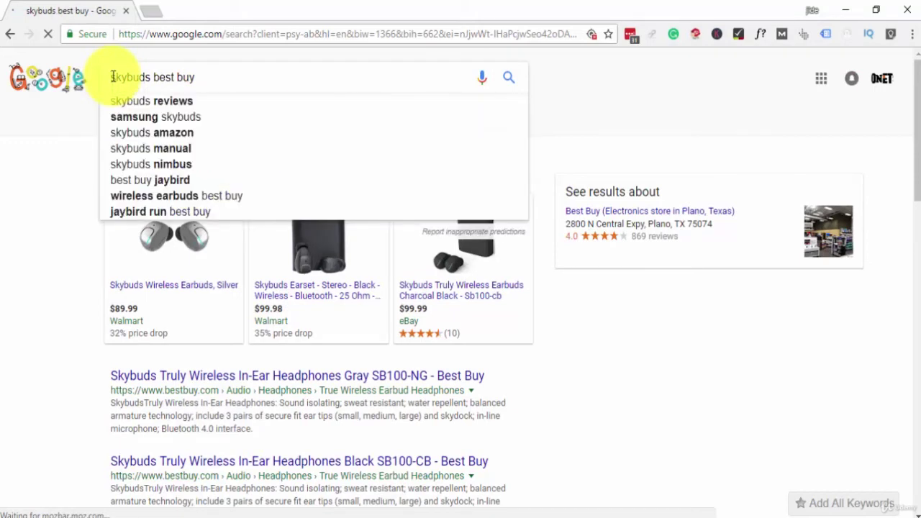
{"action": "type", "text": "int"}
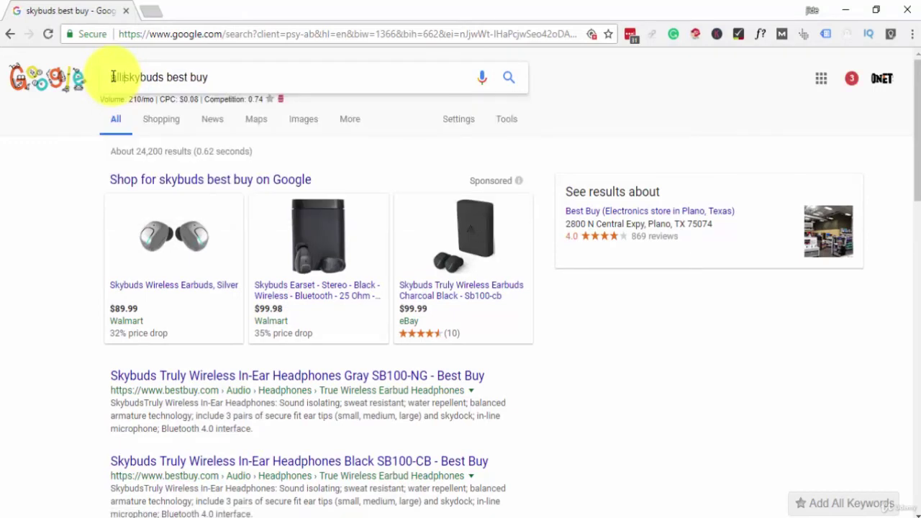
{"action": "type", "text": "tit"}
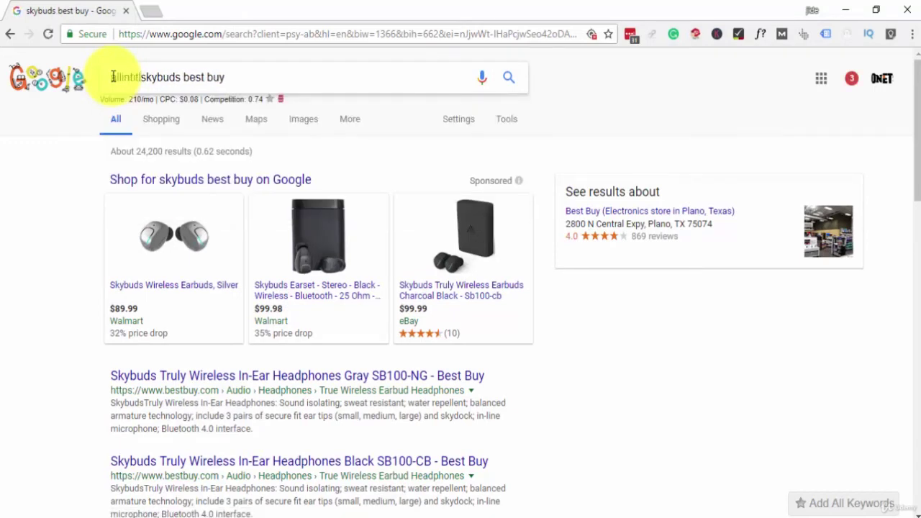
{"action": "type", "text": "le"}
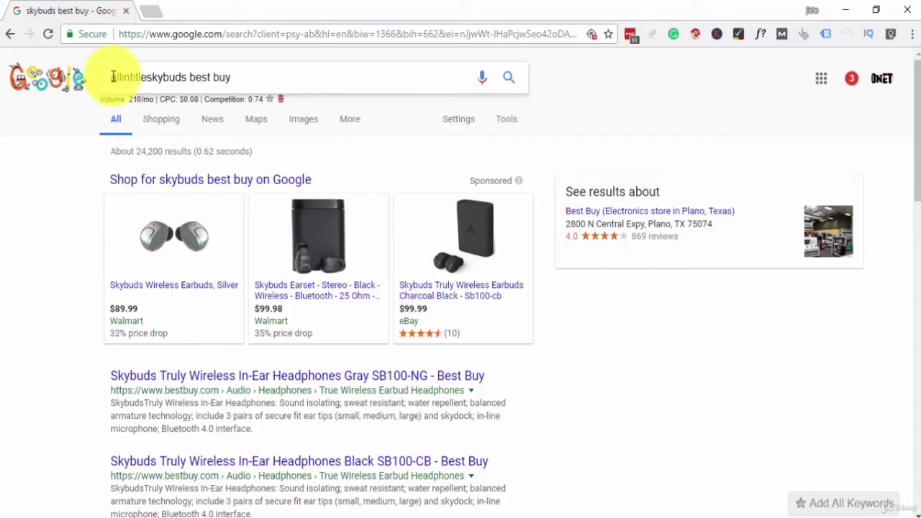
{"action": "type", "text": ":"}
{"action": "key", "text": "Return"}
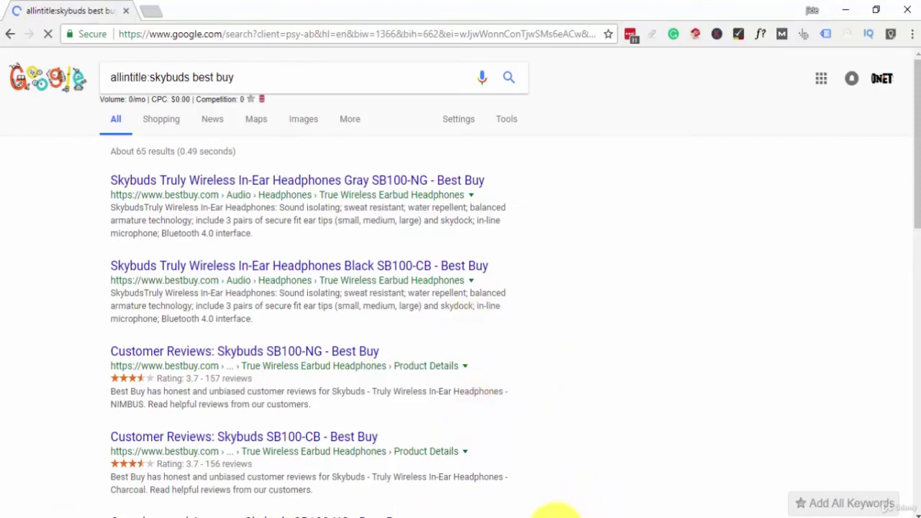
Switch to Calculator, clear the previous entry, and divide the result count 65 by the search volume 210.
{"action": "mouse_move", "coordinate": [552, 510]}
{"action": "left_click", "coordinate": [561, 403]}
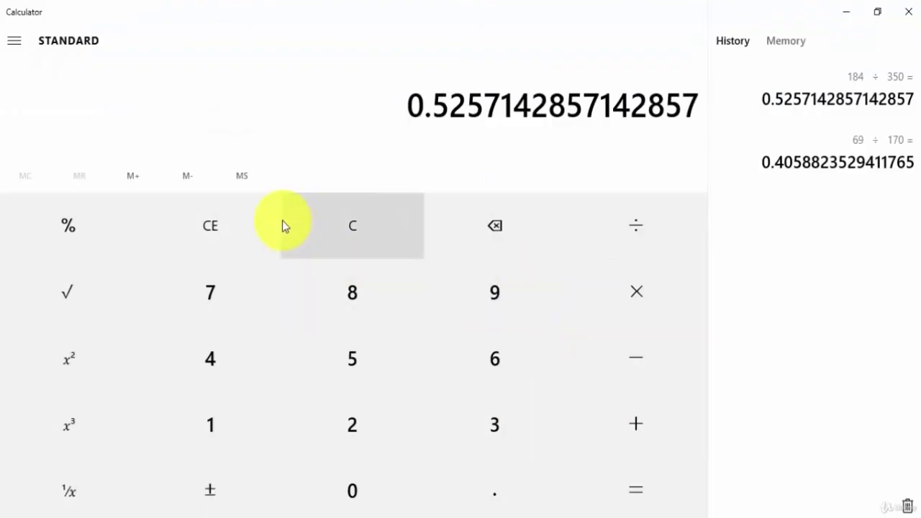
{"action": "left_click", "coordinate": [240, 244]}
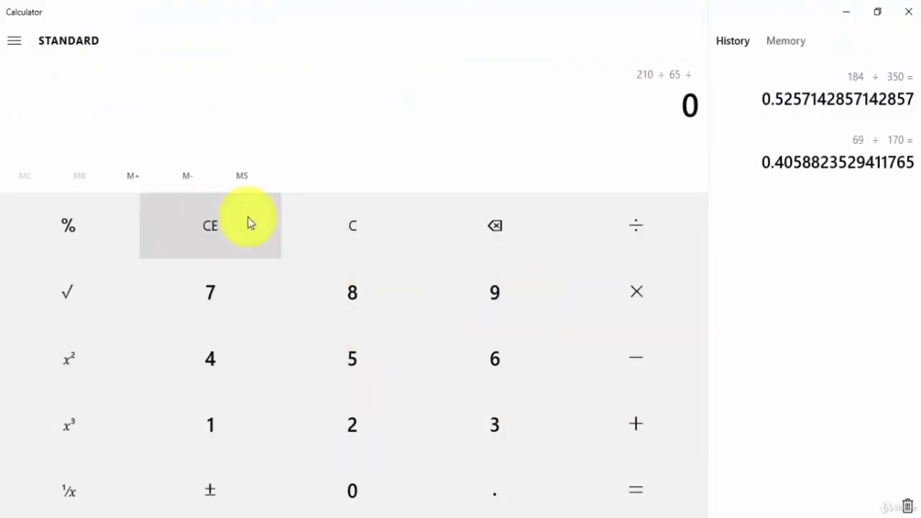
{"action": "left_click", "coordinate": [473, 352]}
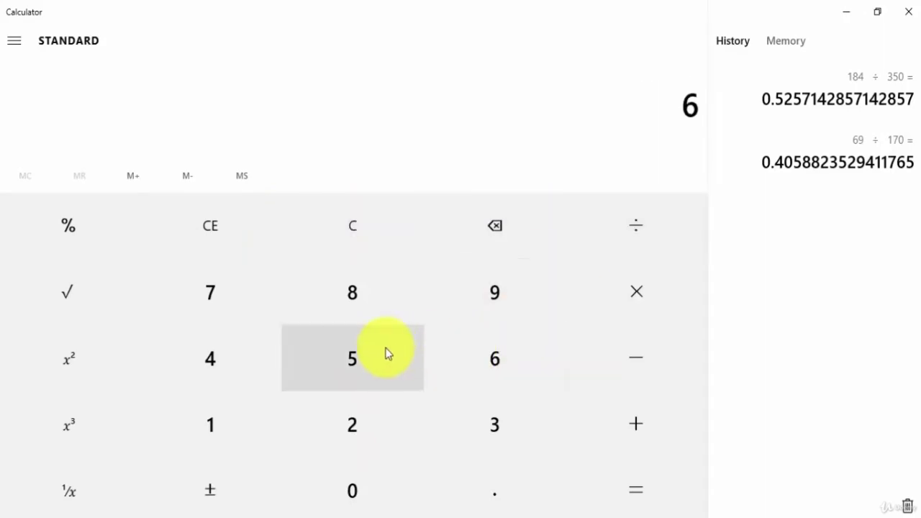
{"action": "left_click", "coordinate": [387, 353]}
{"action": "left_click", "coordinate": [630, 238]}
{"action": "left_click", "coordinate": [291, 424]}
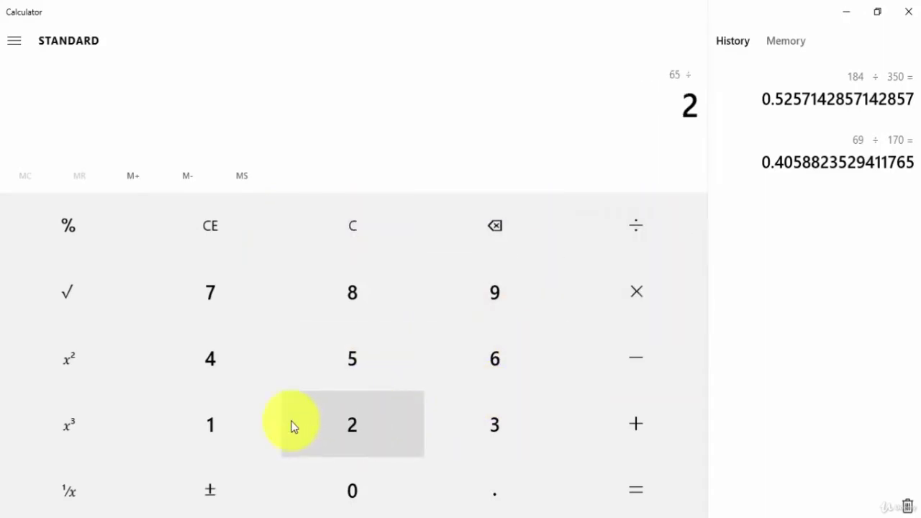
{"action": "left_click", "coordinate": [241, 423]}
{"action": "left_click", "coordinate": [376, 504]}
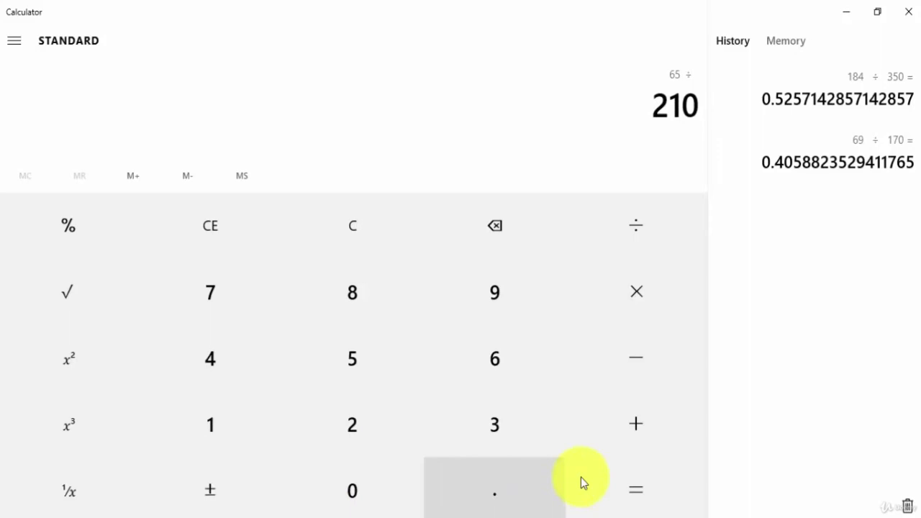
{"action": "left_click", "coordinate": [625, 485]}
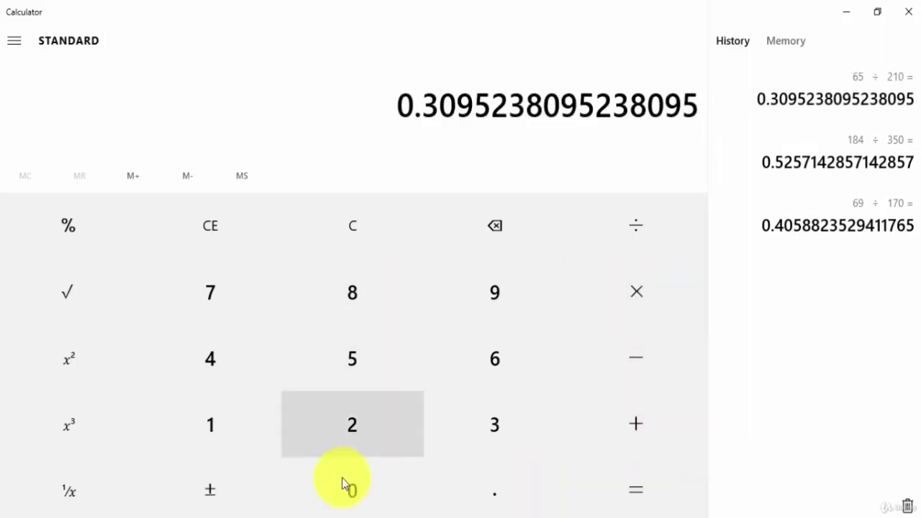
Return to the browser and examine the allintitle results and related searches for "skybuds best buy".
{"action": "left_click", "coordinate": [260, 515]}
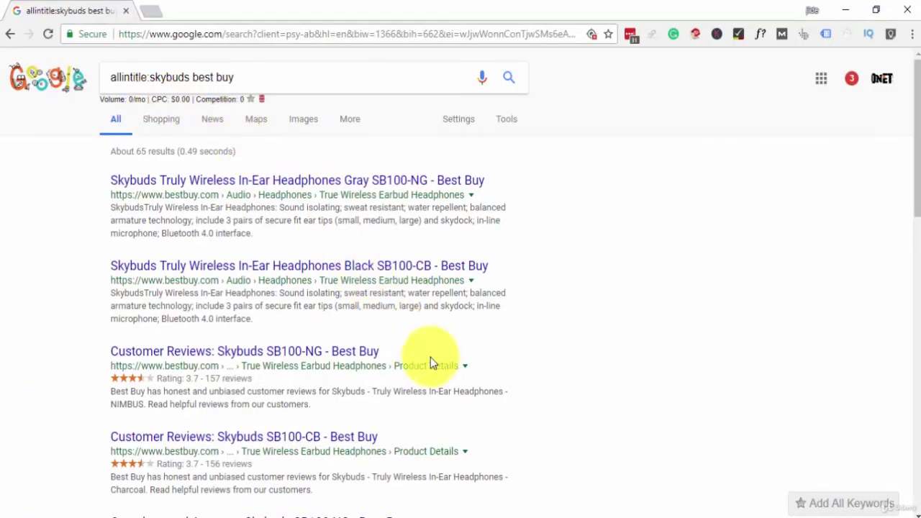
{"action": "mouse_move", "coordinate": [315, 516]}
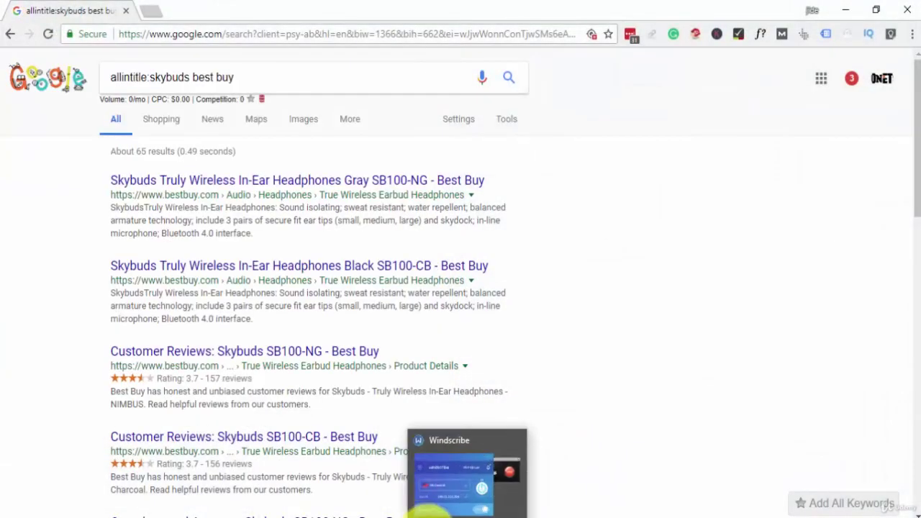
{"action": "left_click", "coordinate": [504, 468]}
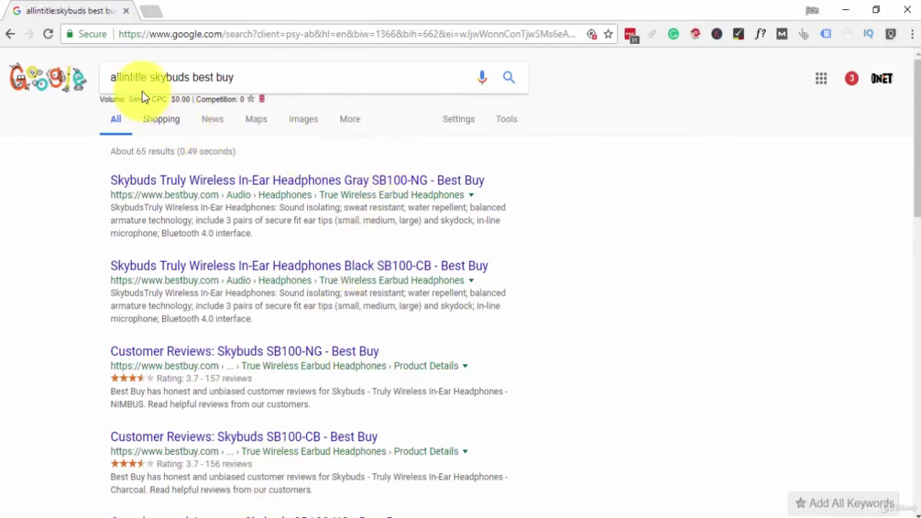
{"action": "left_click_drag", "start_coordinate": [150, 79], "coordinate": [237, 80]}
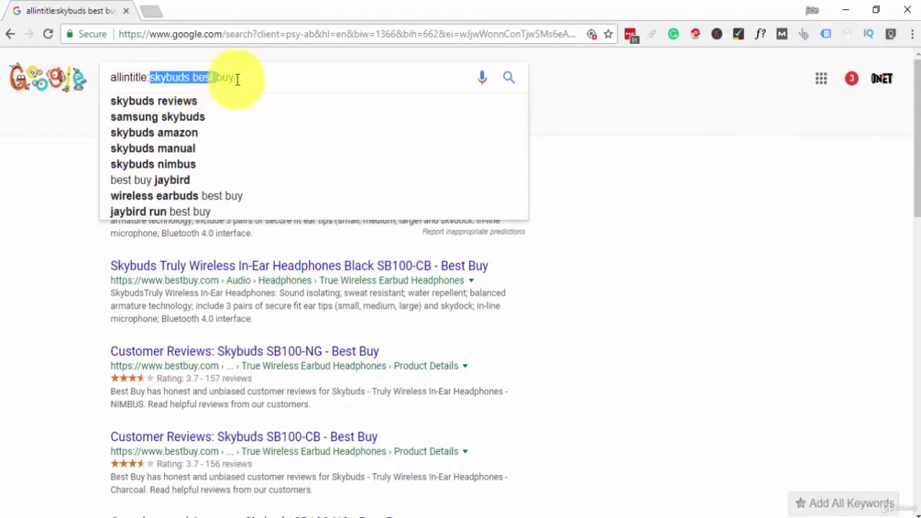
{"action": "left_click", "coordinate": [303, 61]}
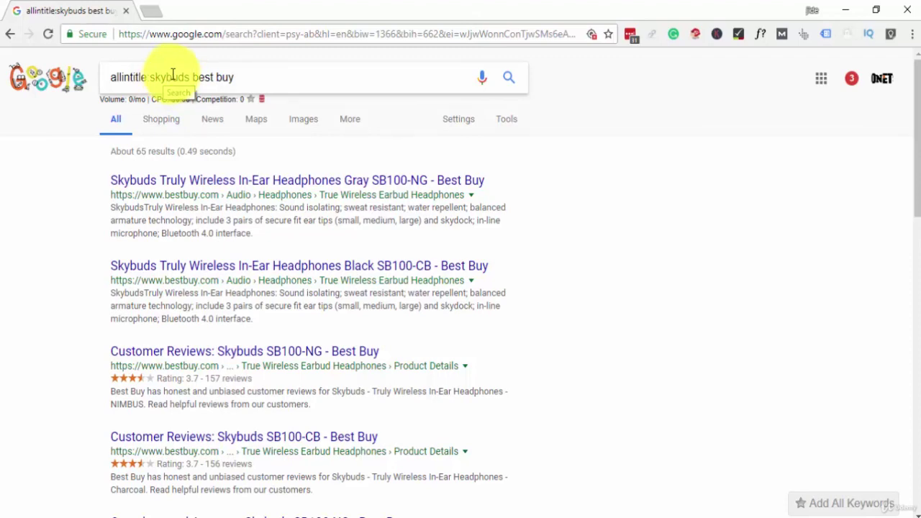
{"action": "scroll", "coordinate": [319, 245], "scroll_direction": "down", "scroll_amount": 11}
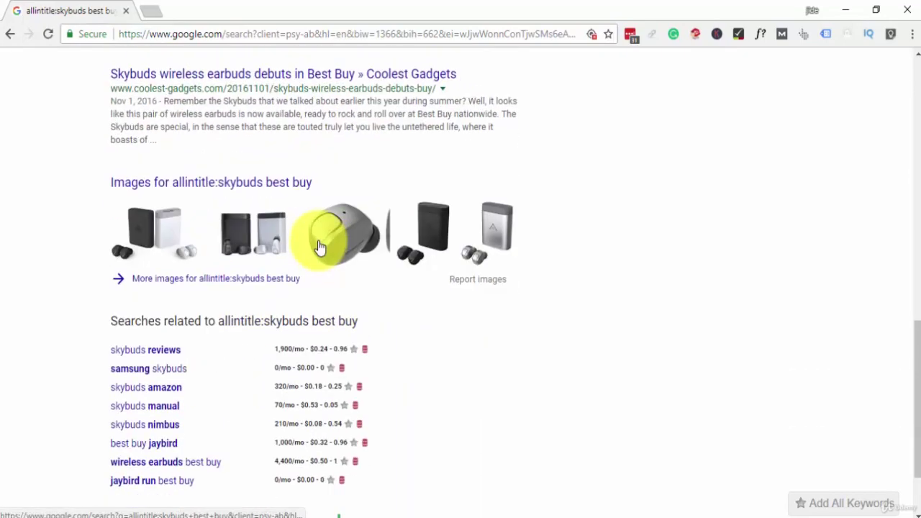
{"action": "scroll", "coordinate": [318, 241], "scroll_direction": "up", "scroll_amount": 12}
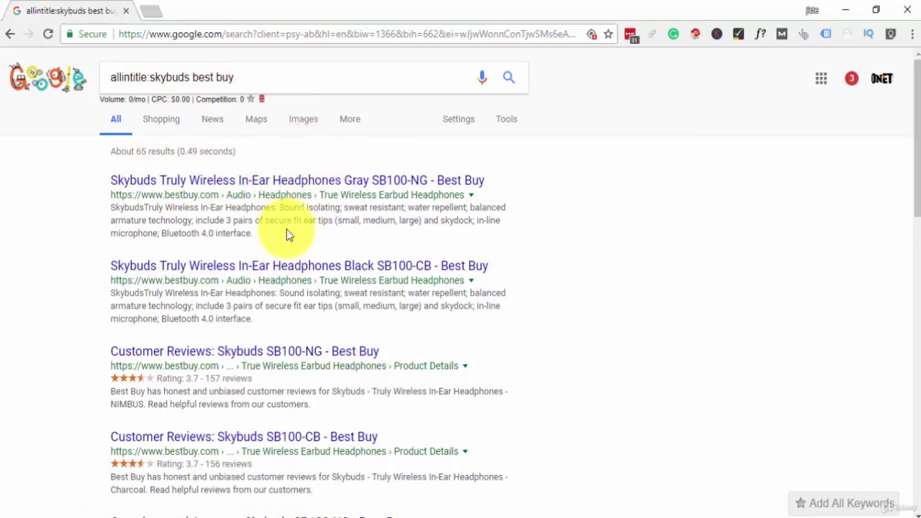
{"action": "scroll", "coordinate": [286, 249], "scroll_direction": "down", "scroll_amount": 2}
{"action": "scroll", "coordinate": [286, 259], "scroll_direction": "down", "scroll_amount": 7}
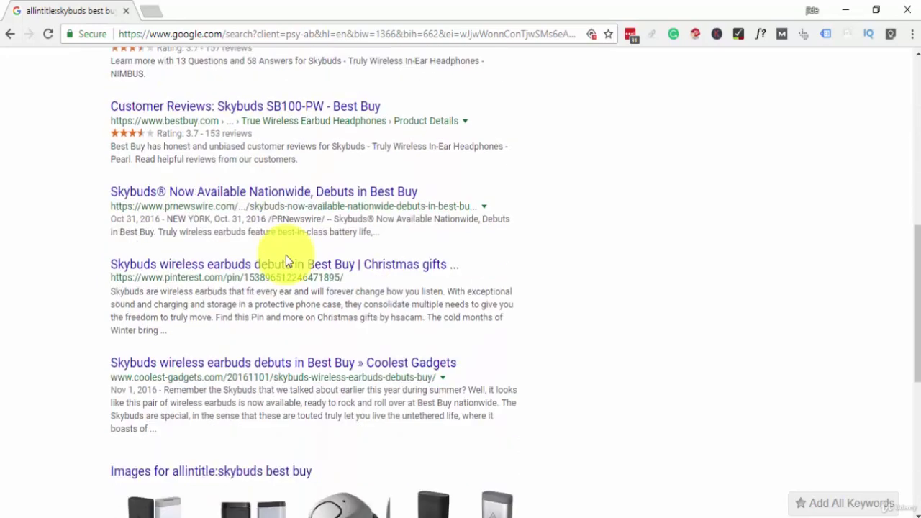
{"action": "scroll", "coordinate": [285, 261], "scroll_direction": "up", "scroll_amount": 1}
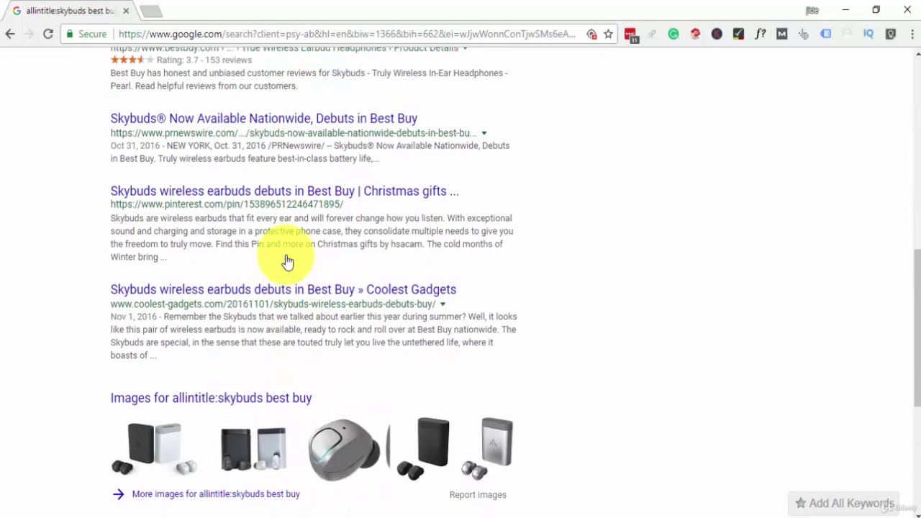